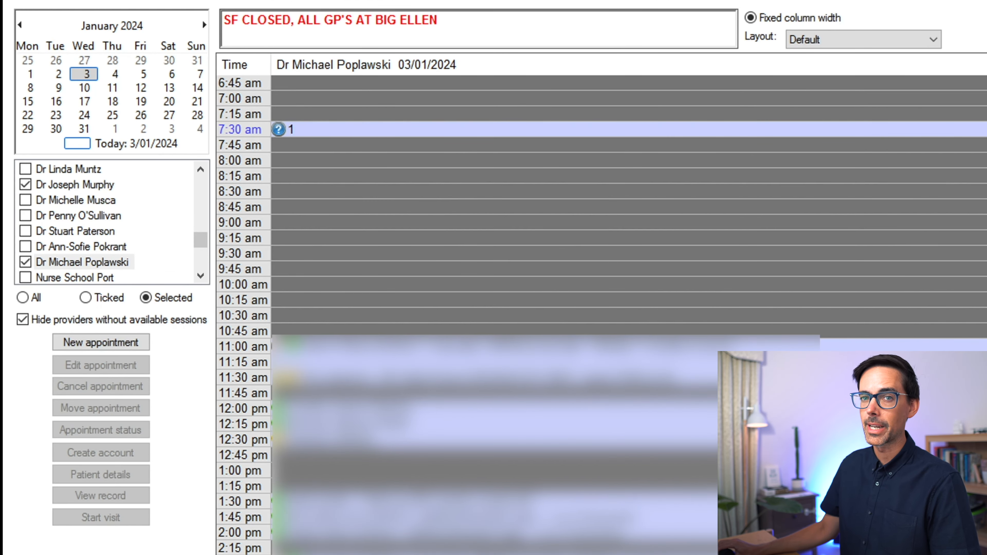
- Show all providers in the appointment book, keeping those without available sessions hidden
click(22, 319)
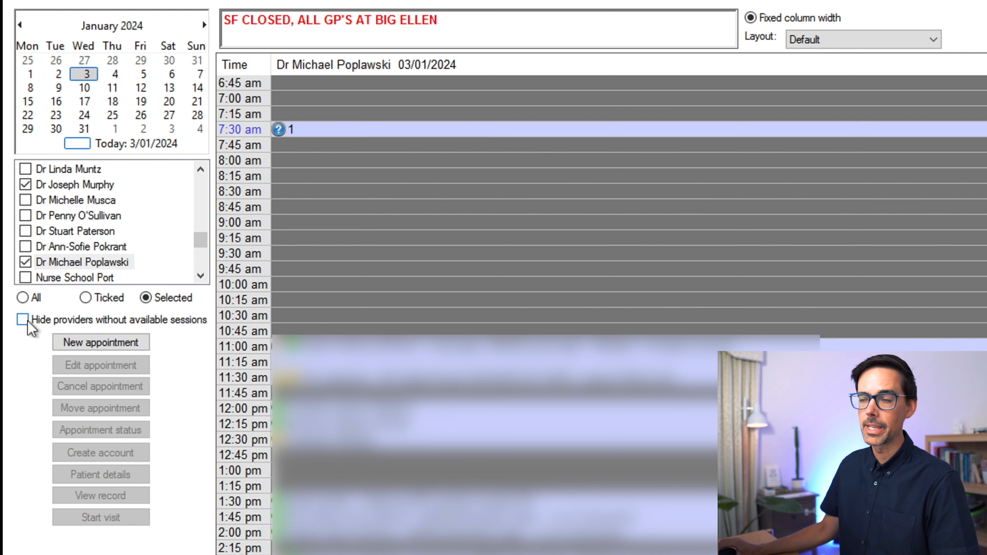
click(22, 298)
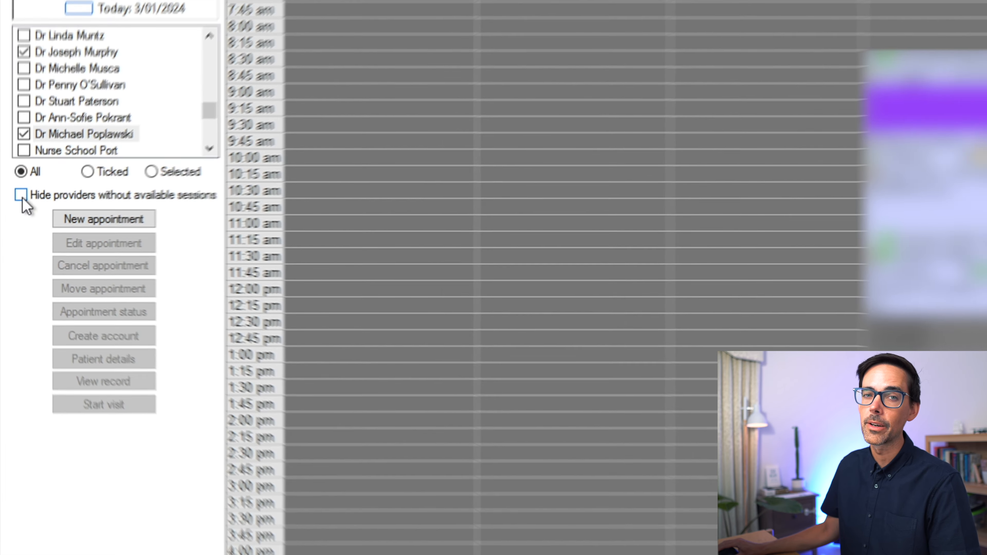
click(23, 190)
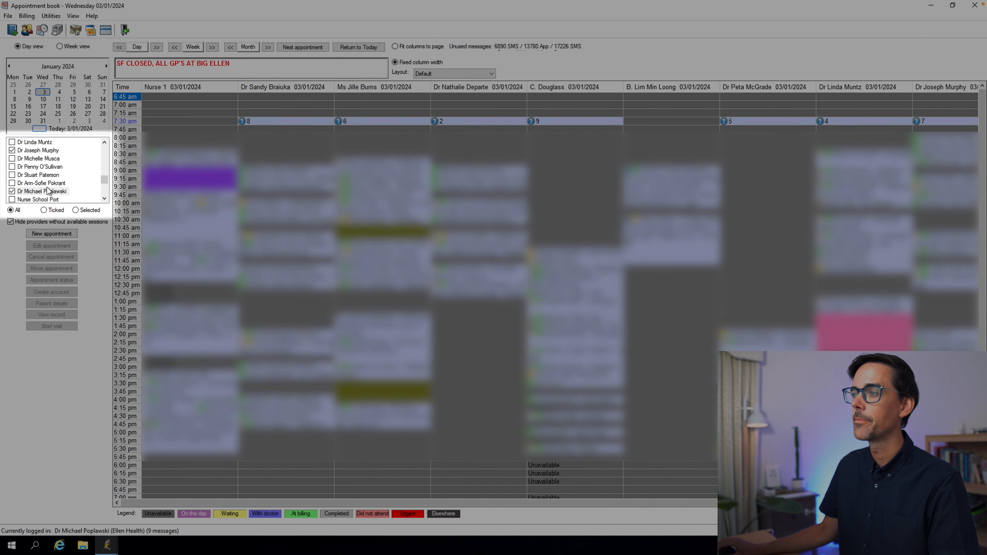
- Limit the appointment book to the logged-in doctor's column and show today's date, 3/01/2024
click(47, 191)
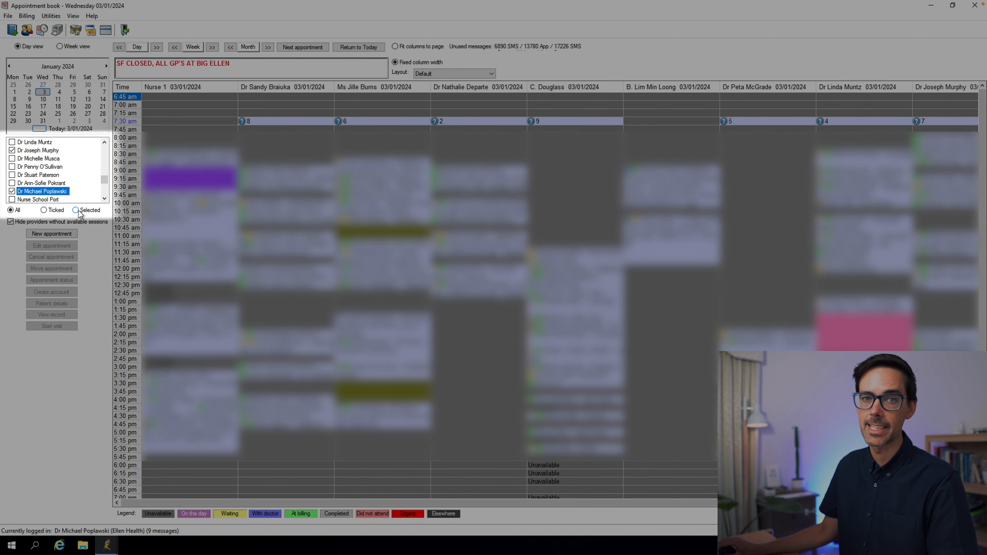
click(76, 210)
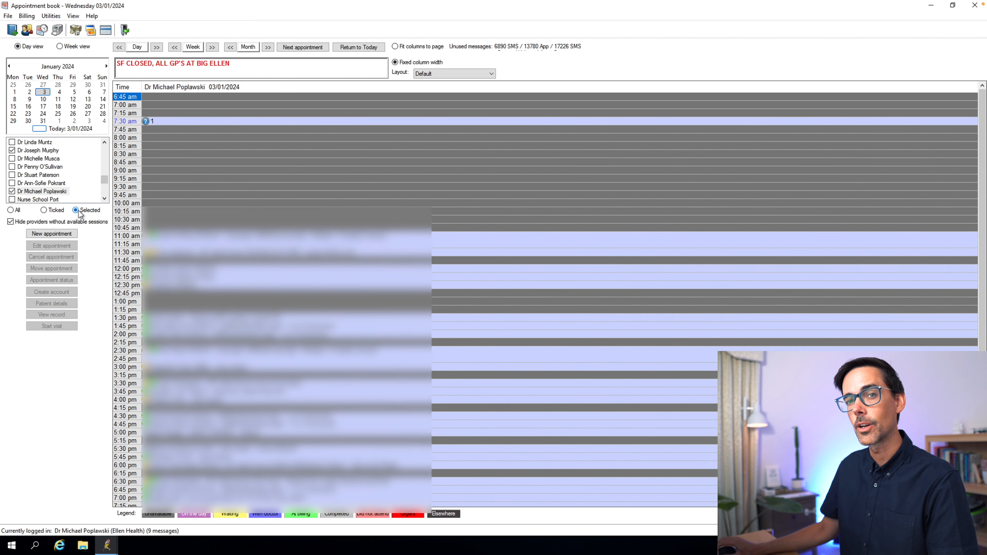
scroll(971, 243, down, 3)
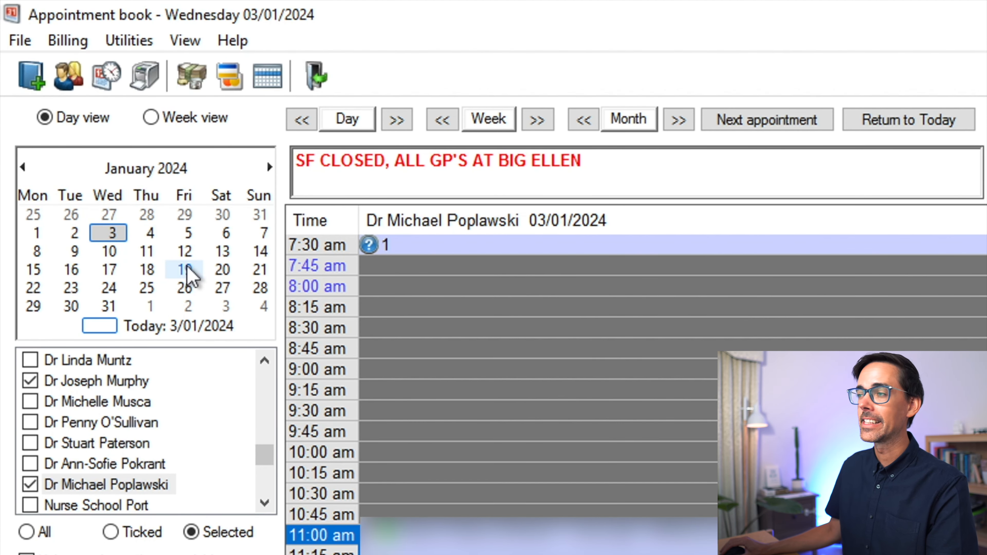
click(178, 329)
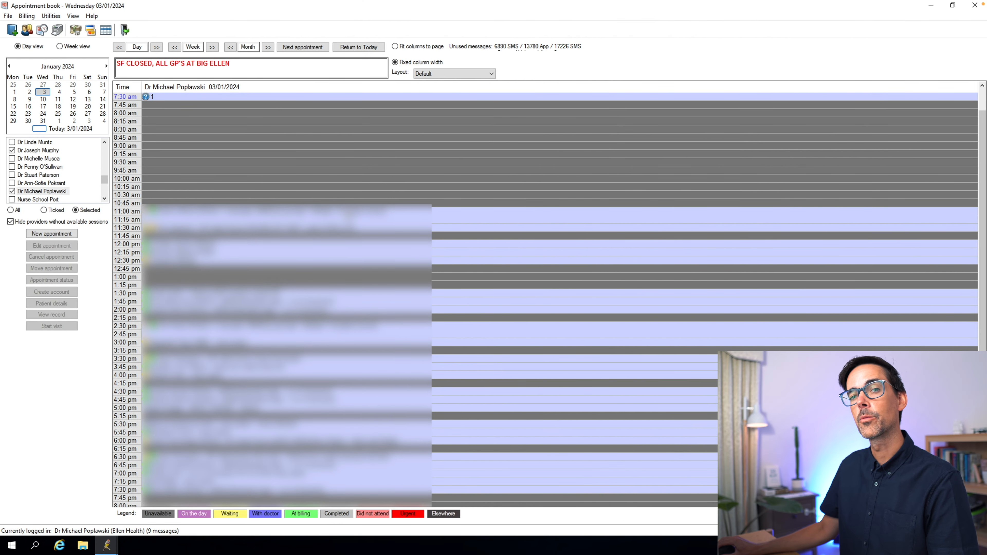
- Change the status of the 11:00 am appointment to Arrived
right_click(347, 217)
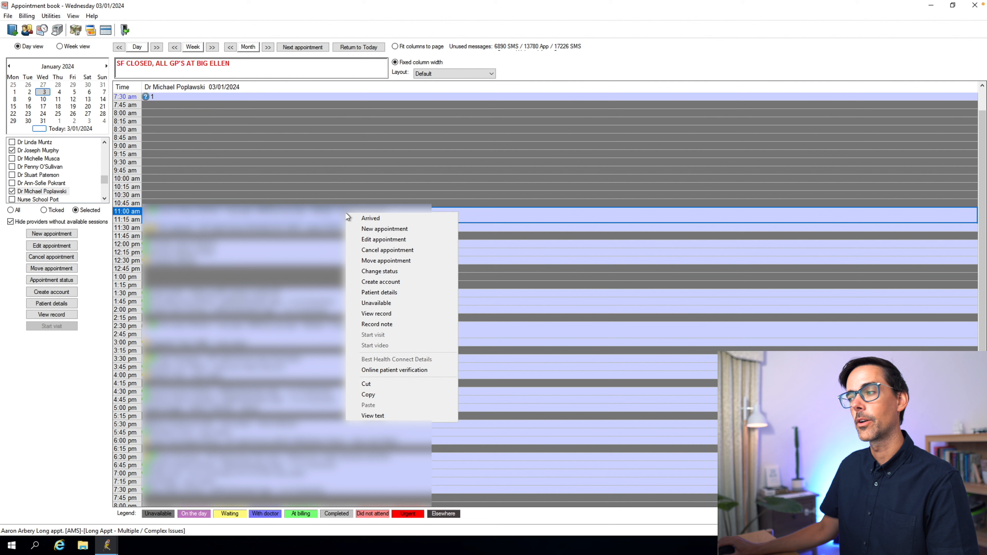
click(380, 271)
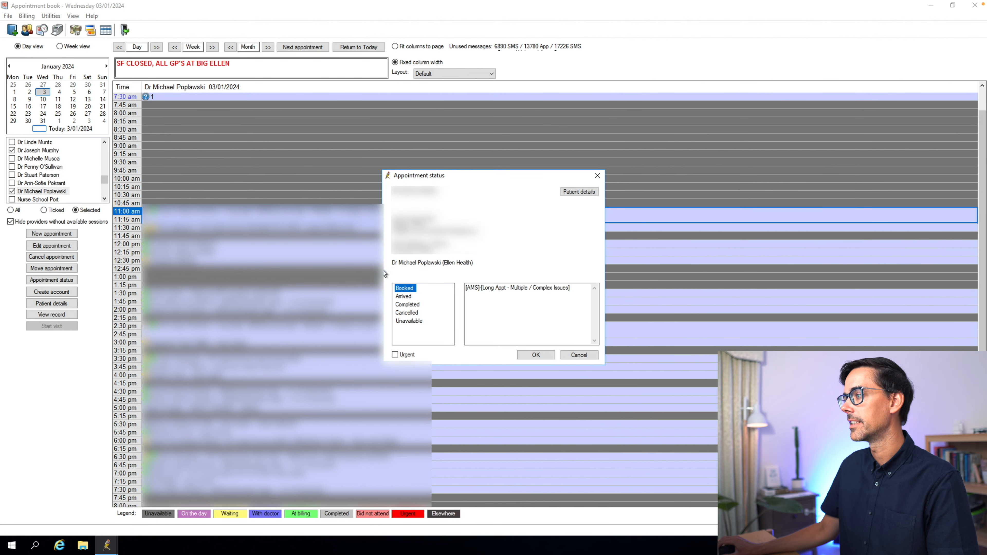
double_click(406, 297)
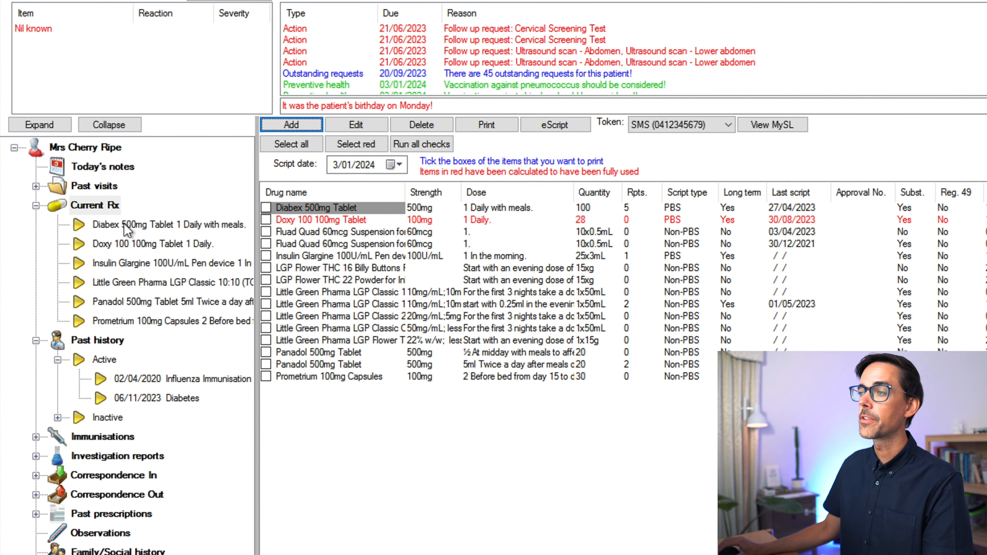
- Open today's notes in the patient record and set the visit type to Surgery
click(91, 169)
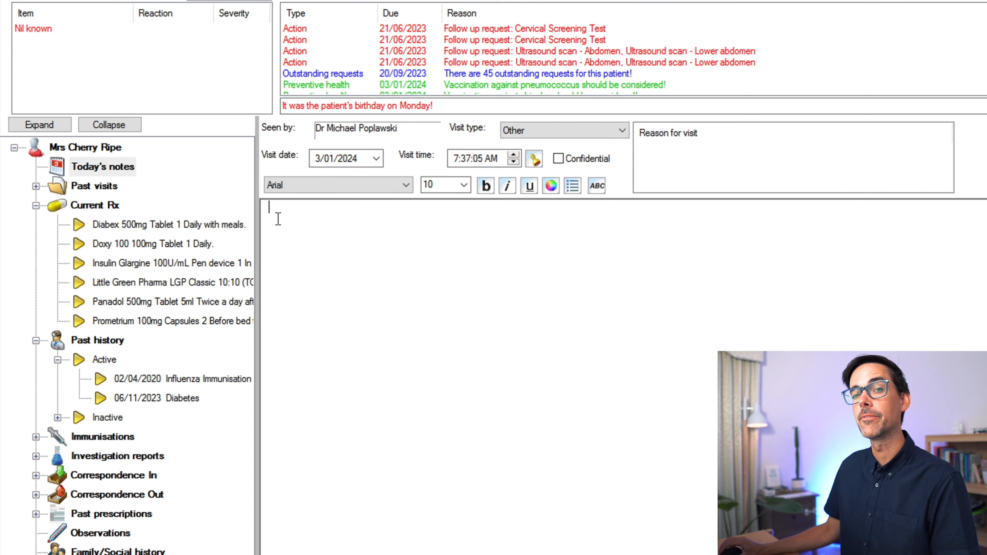
click(547, 135)
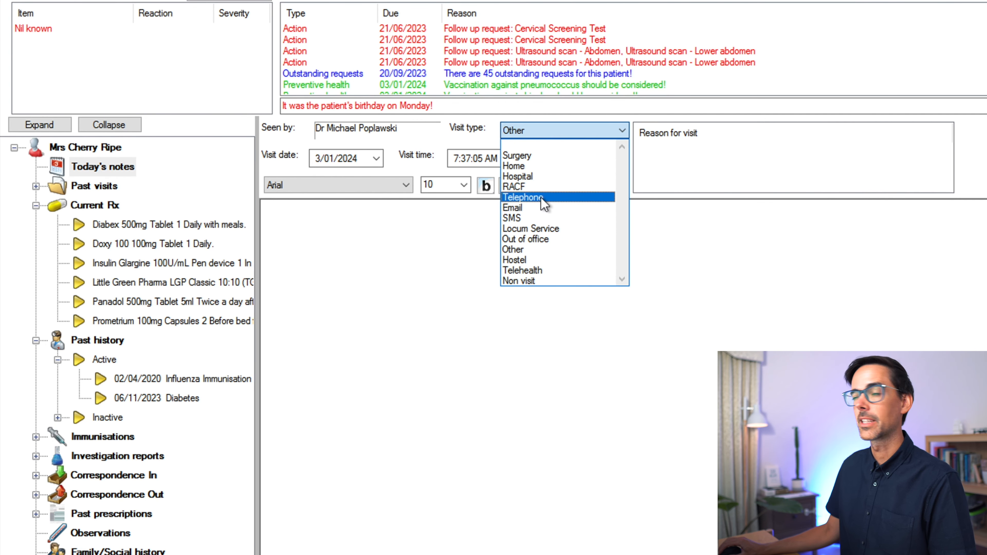
click(521, 156)
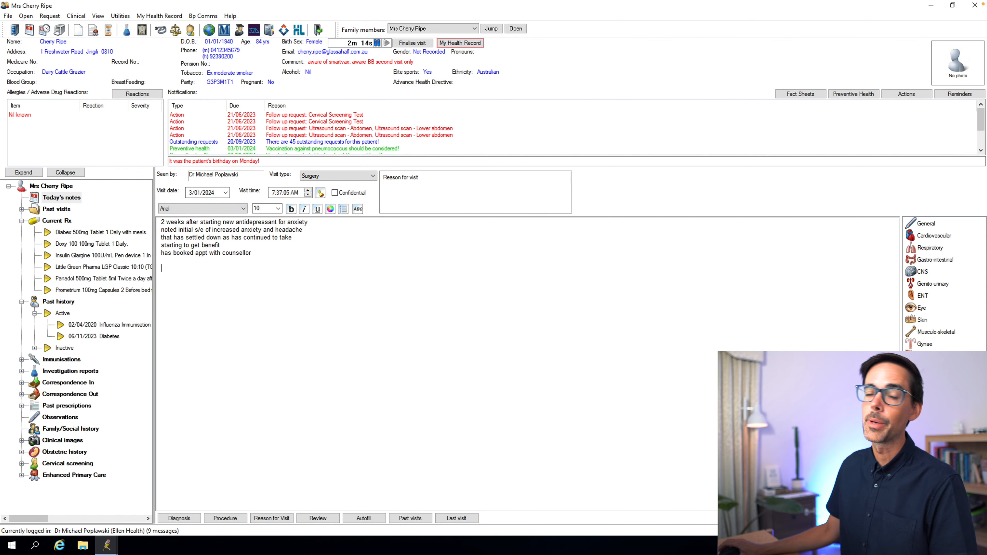
- Record new observations for the patient: sitting blood pressure 120/80, pulse 78 and weight 70 kg
key(alt+F3)
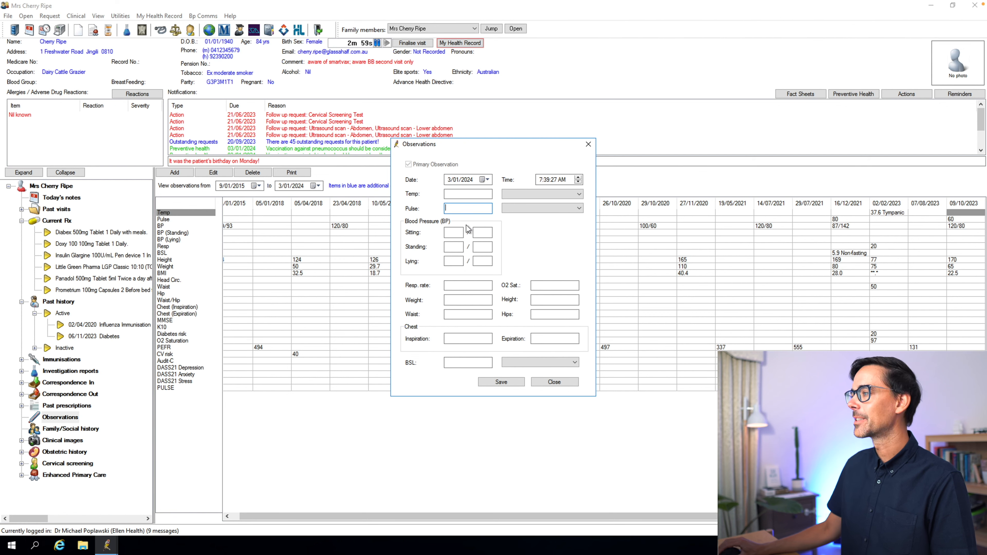
click(454, 232)
text(120)
key(Tab)
text(80)
click(454, 208)
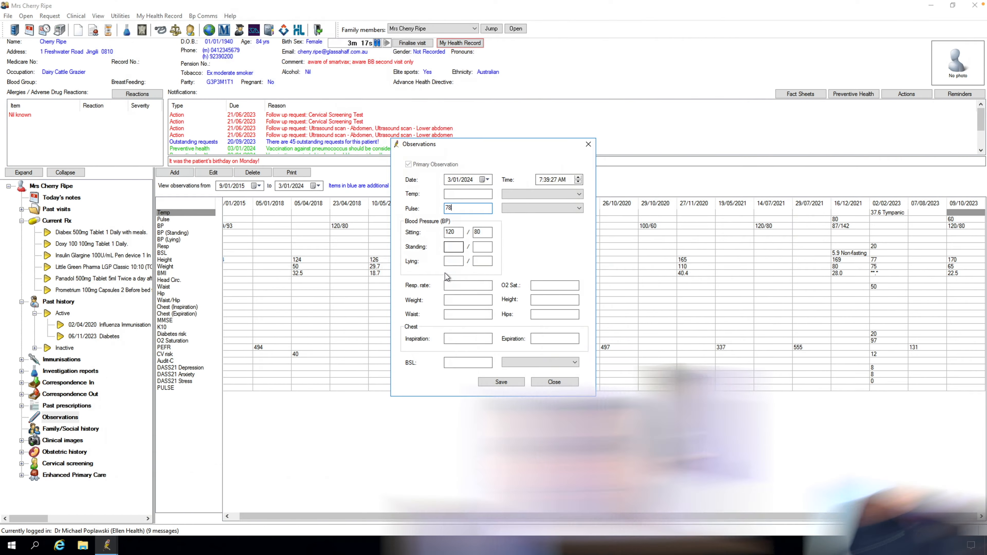
click(451, 300)
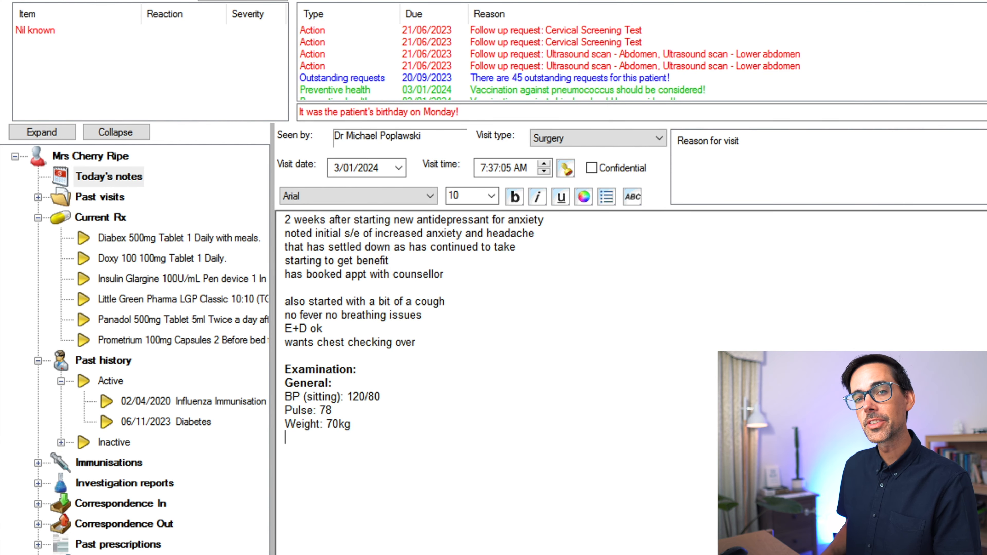
- Write "chest clear" under the examination findings and add the five-point plan to today's notes
text(chest clear)
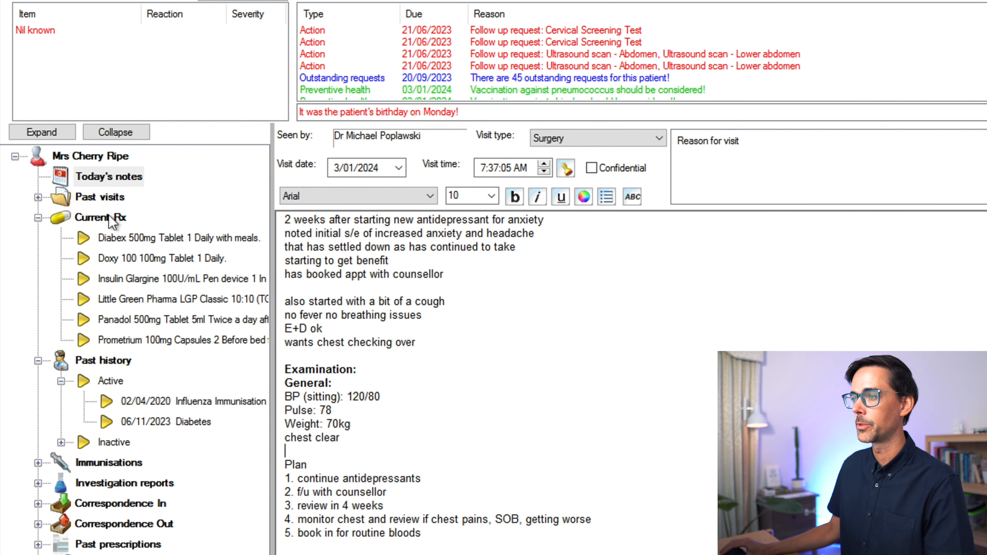
click(101, 199)
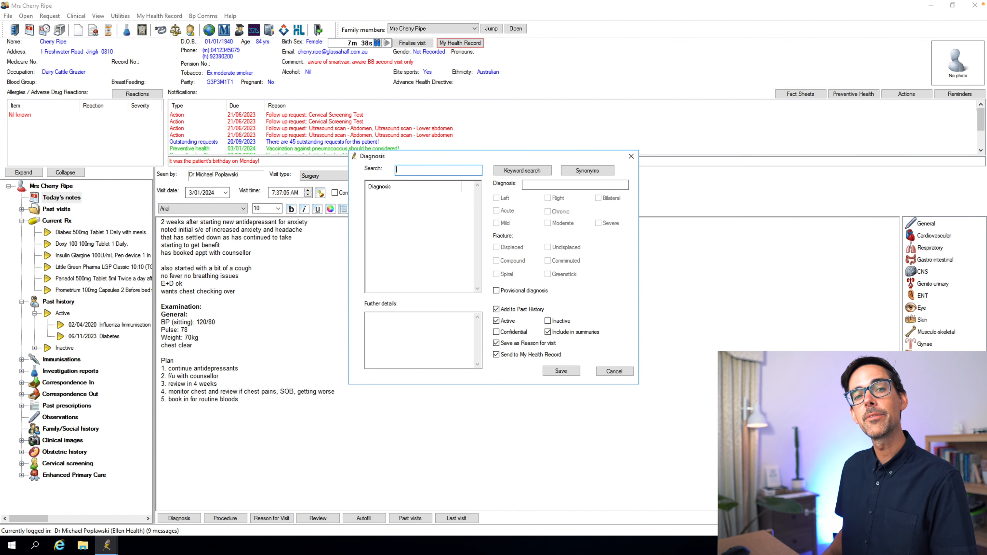
- Add Anxiety as an active diagnosis and reason for visit, and expand the active and inactive conditions in past history
text(ANXI)
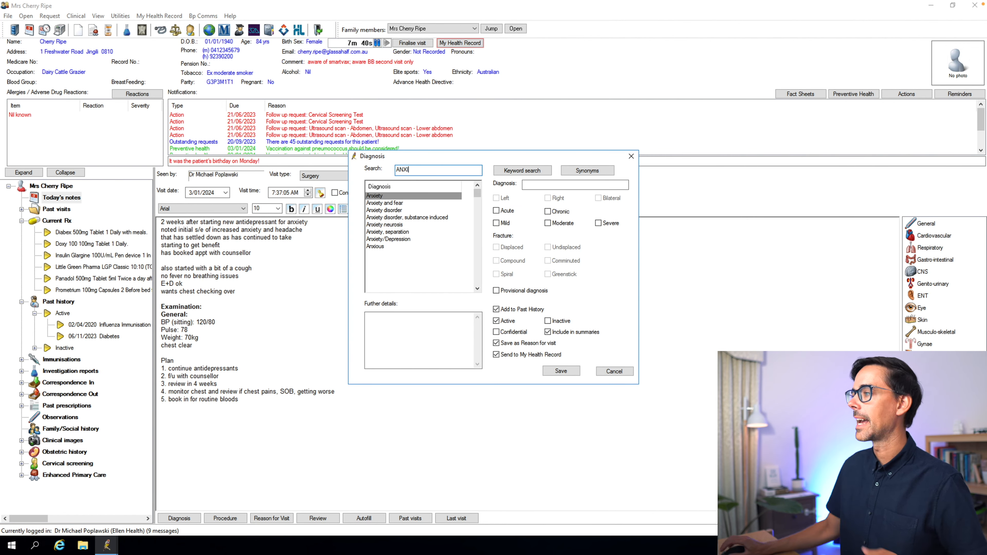
click(563, 371)
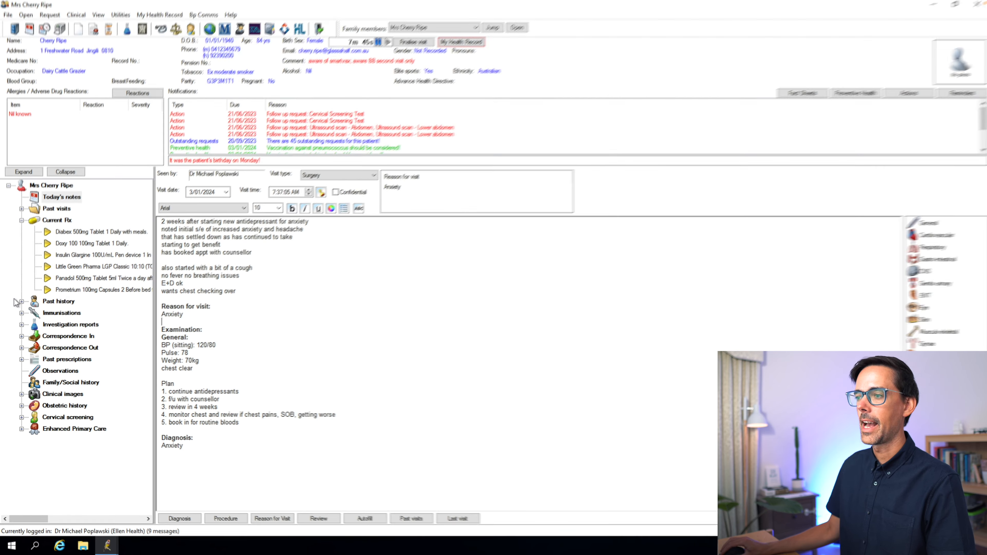
click(26, 278)
click(42, 292)
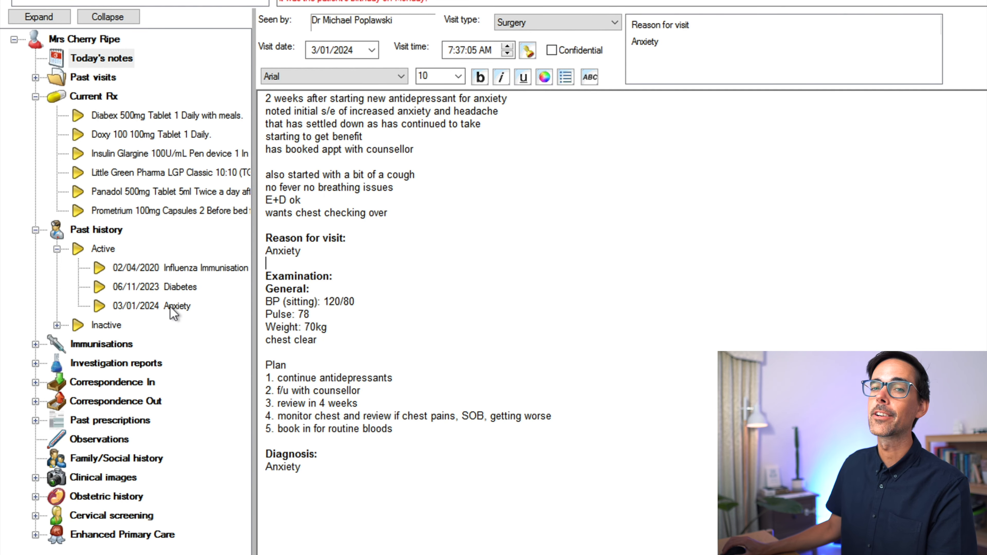
click(56, 325)
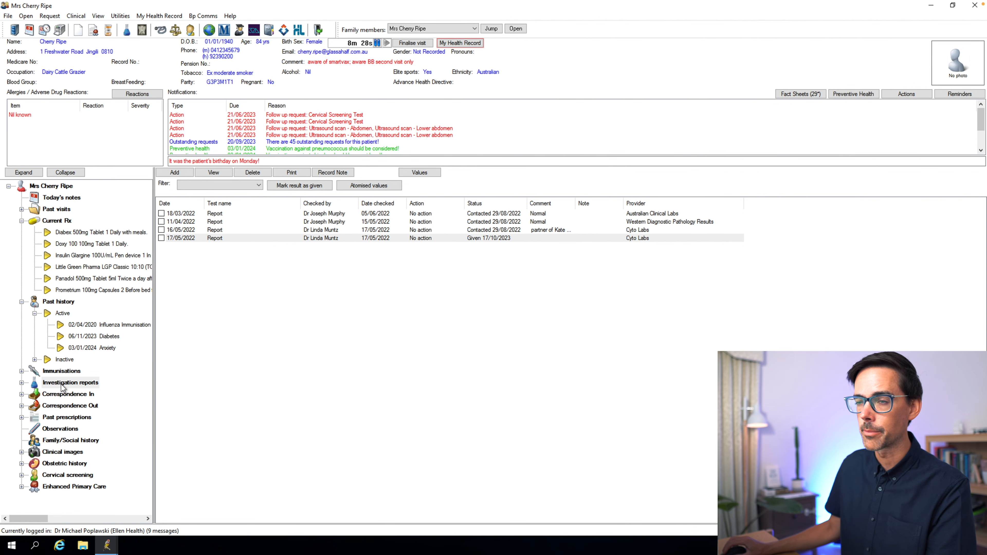
- View the 17/05/2022 investigation report and a 09/10/2019 HMR referral letter from the incoming correspondence
double_click(229, 238)
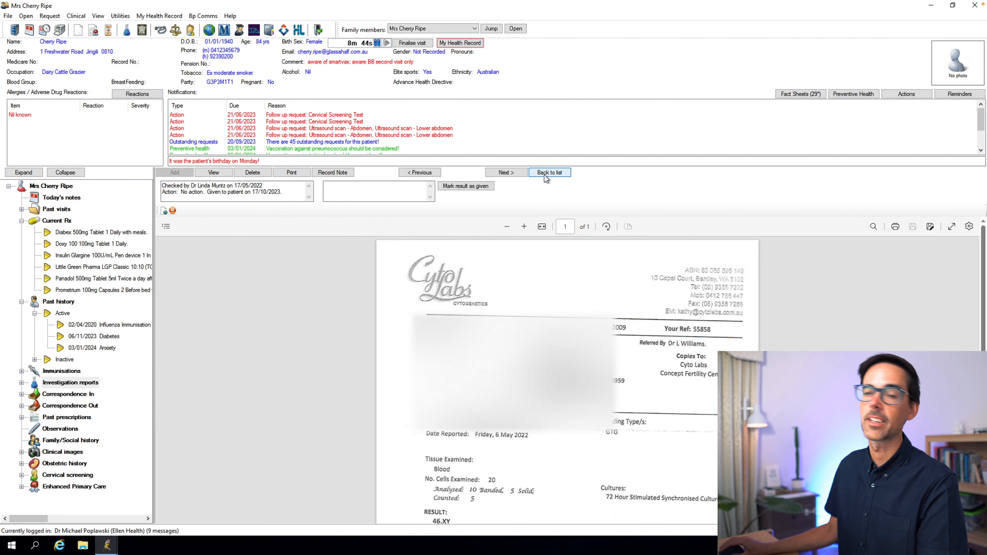
click(71, 395)
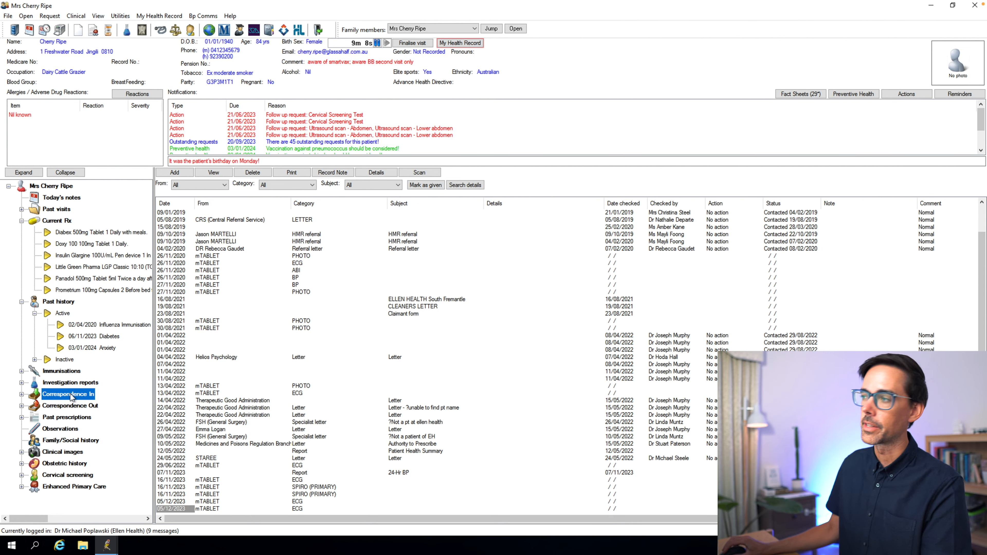
double_click(228, 242)
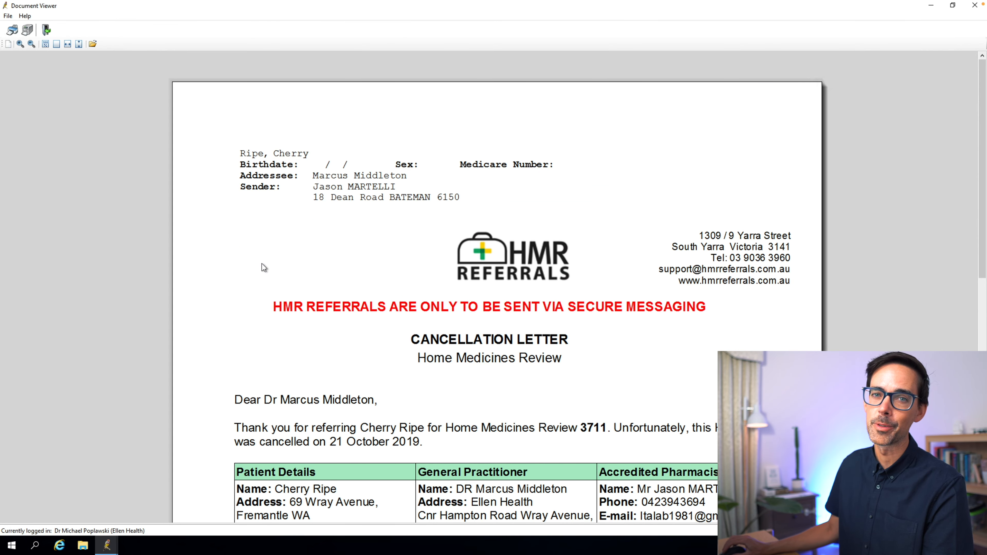
click(975, 5)
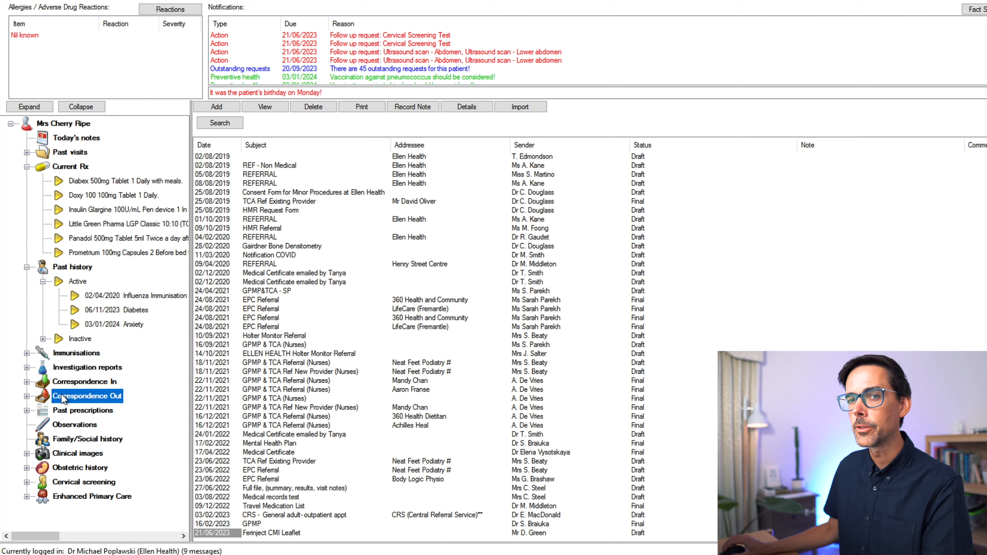
- Look through the past prescriptions back to the oldest and bring up the options for the Allopurinol 300mg Tablet script
click(64, 415)
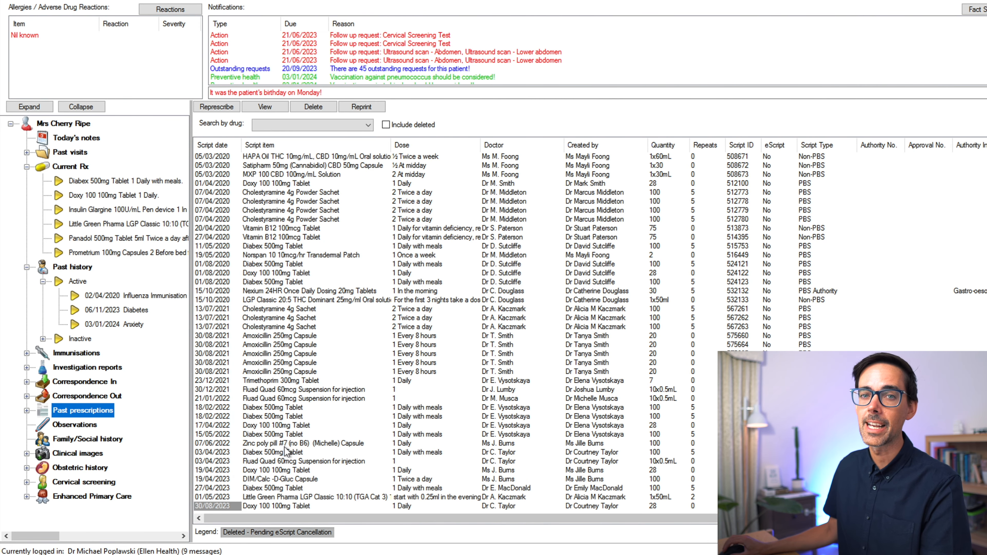
scroll(285, 451, up, 9)
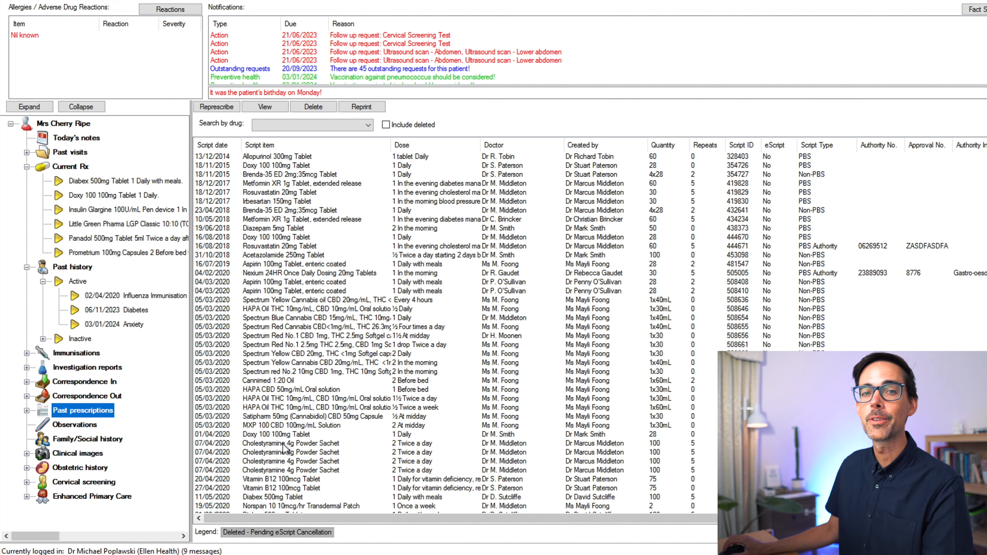
right_click(268, 158)
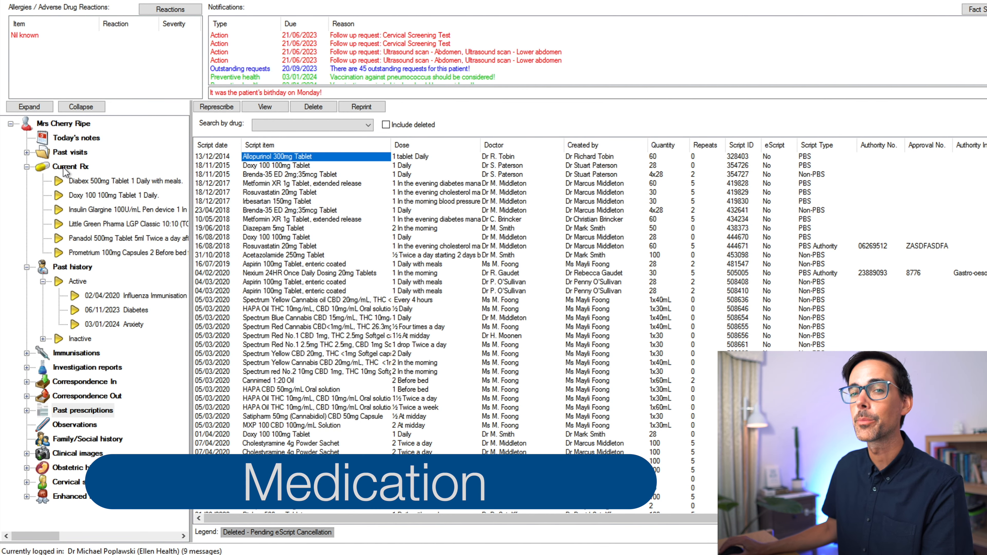
- Start a new current prescription for Sertraline 50mg Tablet and continue past the diabetes warning
click(63, 166)
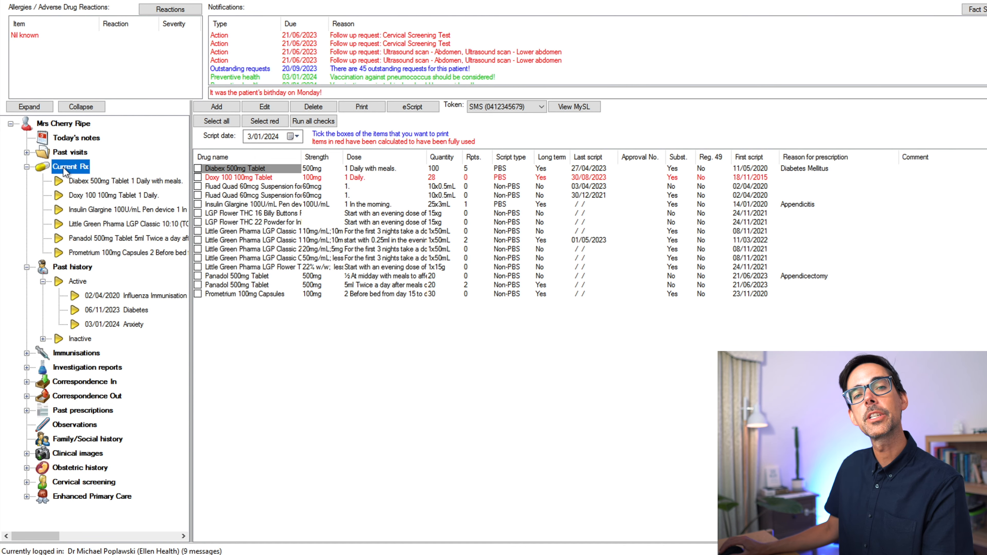
click(208, 109)
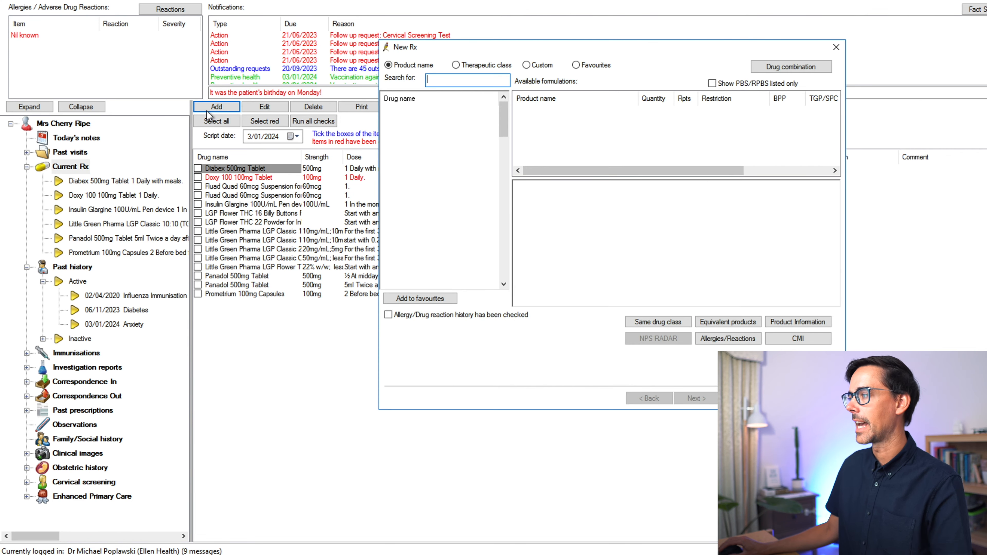
text(SERTRALINE)
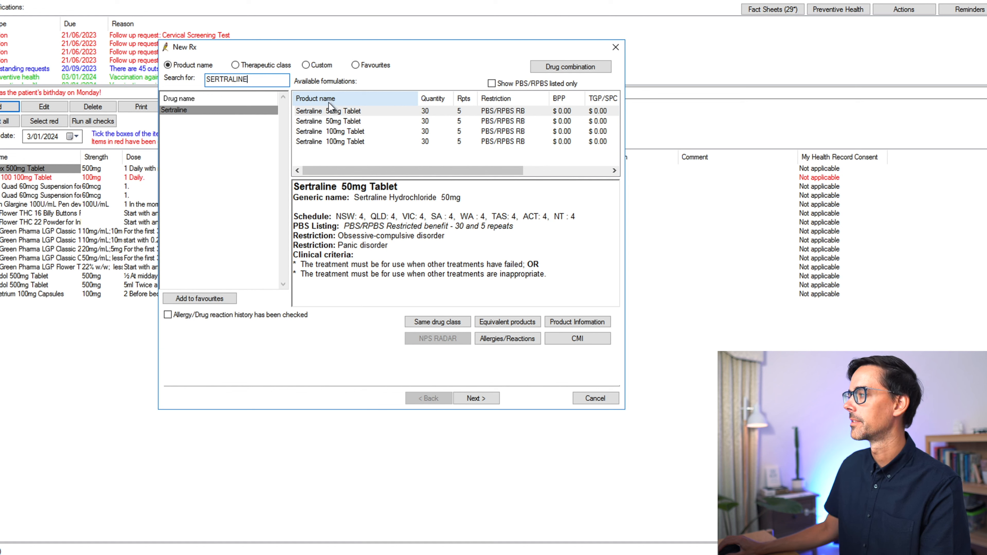
double_click(326, 112)
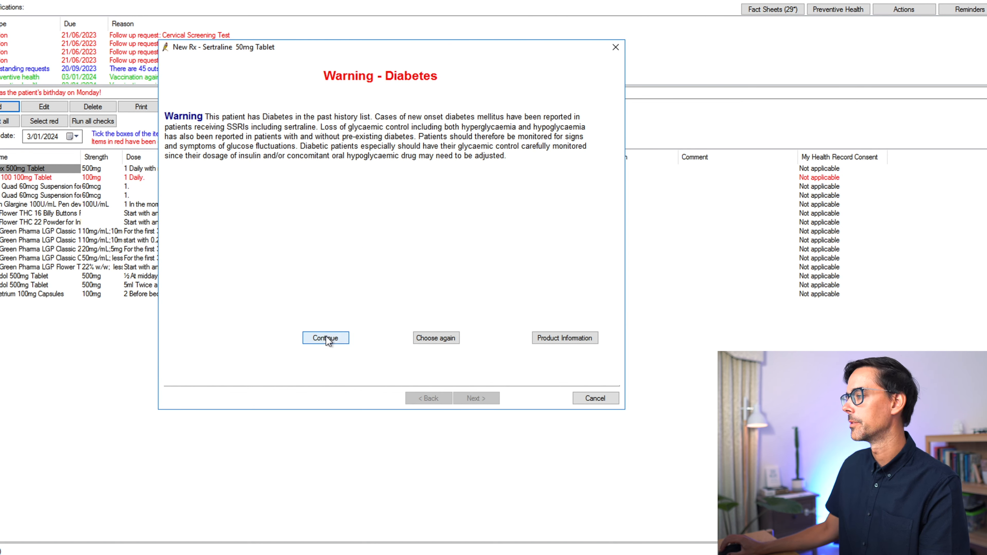
click(325, 337)
- Set the sertraline dose to 1 Daily and proceed to the quantity and repeats details
click(191, 173)
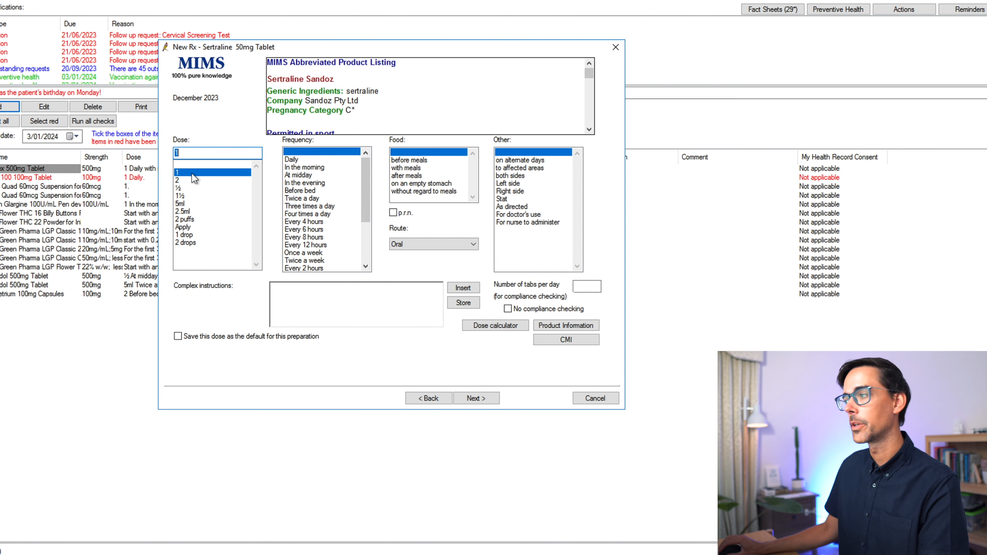
click(297, 159)
click(488, 400)
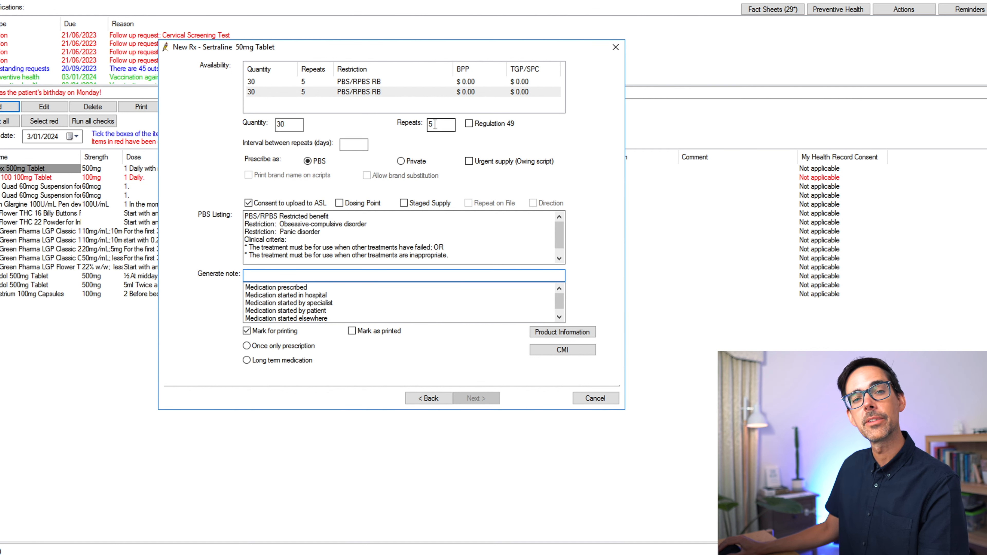
- Mark the sertraline script as a long term medication and finish the prescription with Anxiety as the reason
click(259, 348)
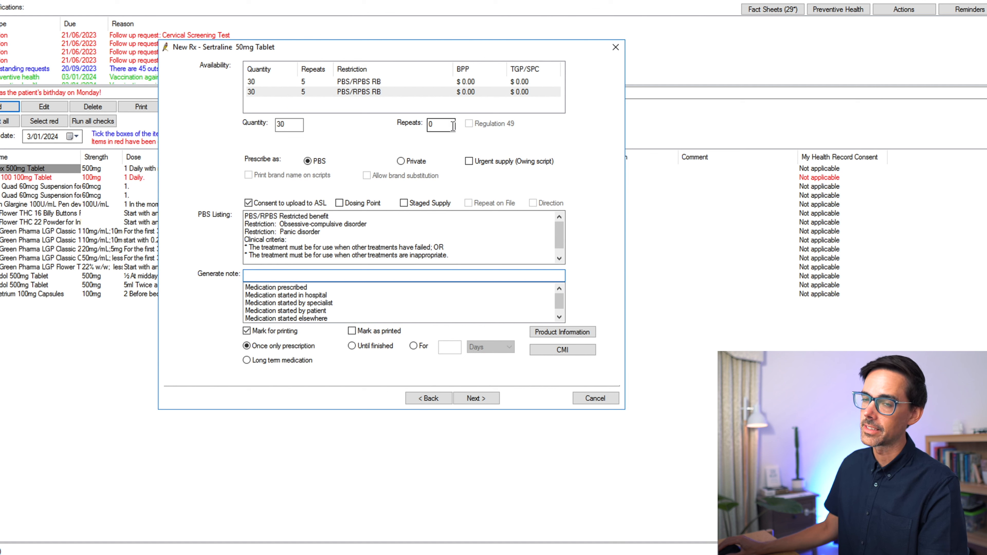
click(278, 361)
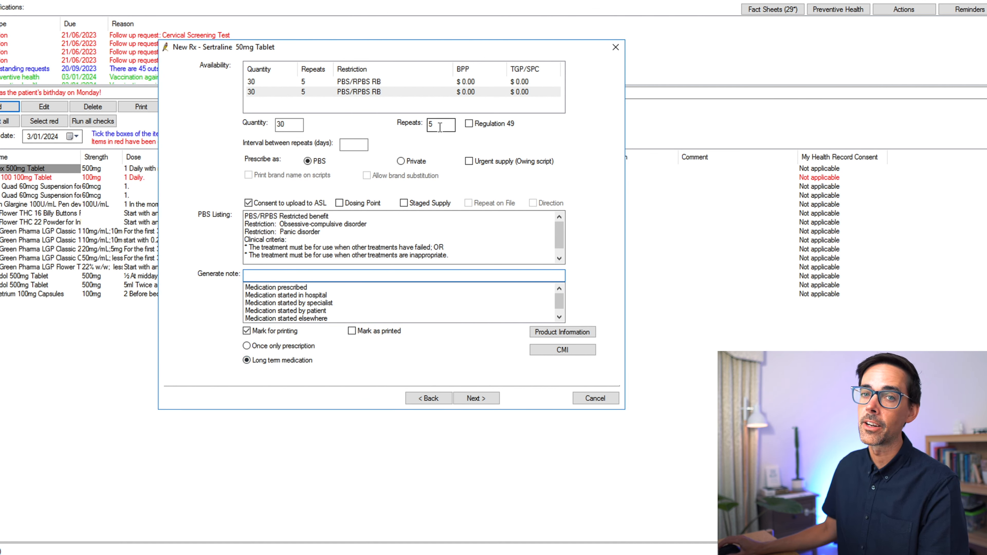
key(Return)
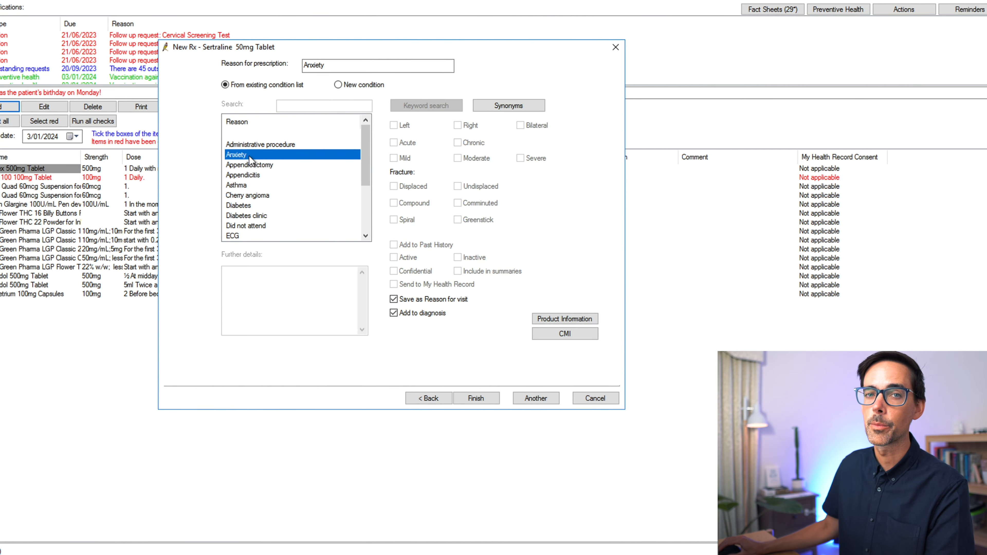
click(476, 398)
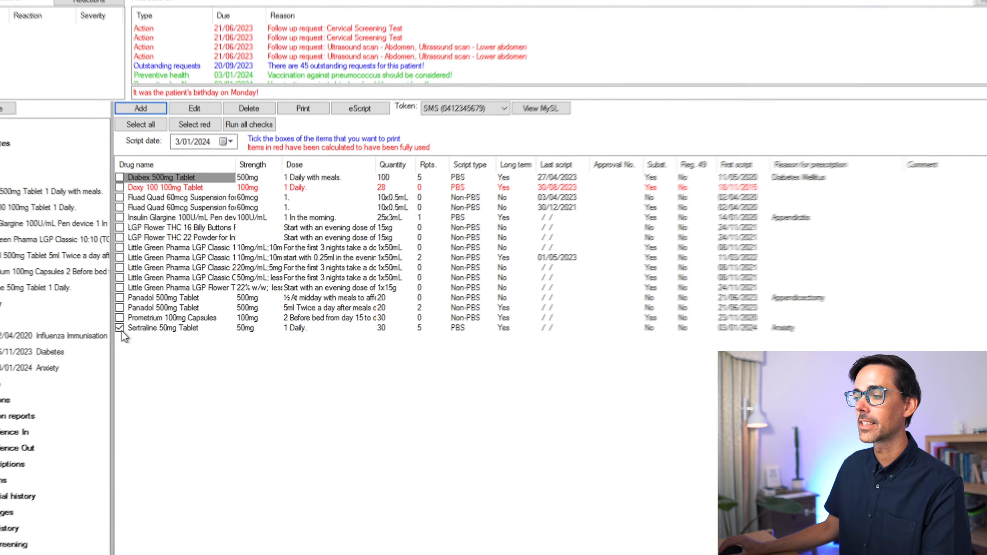
- Tick only Sertraline 50mg Tablet in the current medications and set its eScript token to go by SMS to the patient's mobile
click(97, 327)
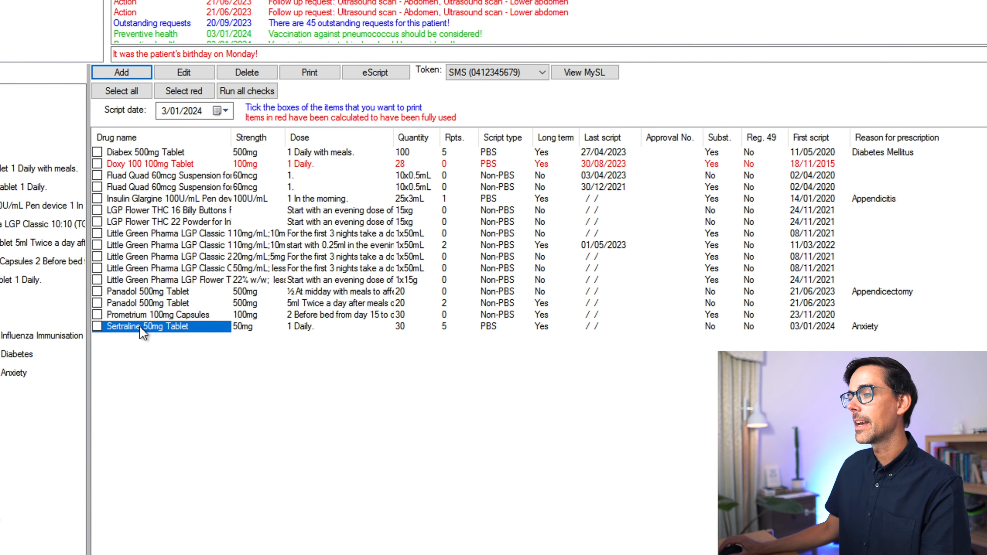
click(98, 327)
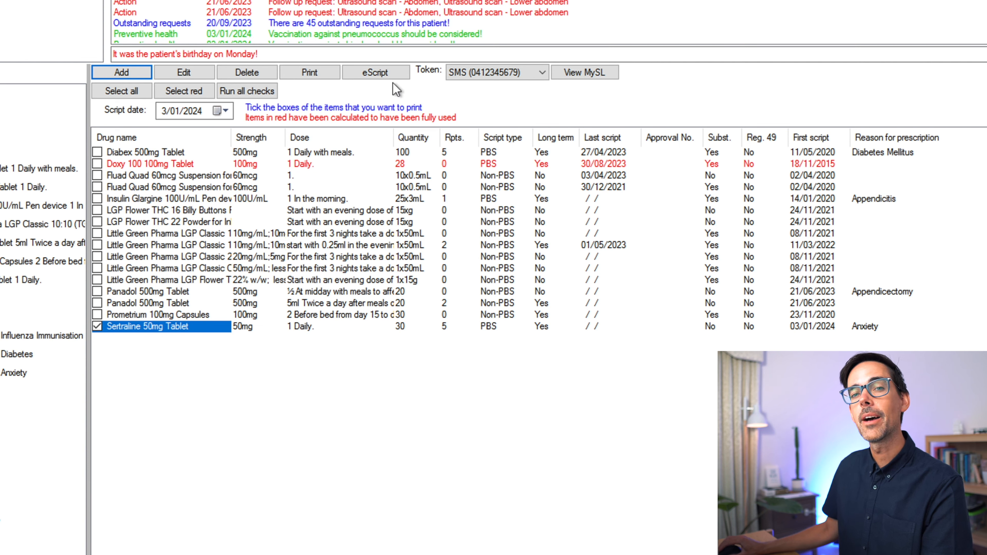
click(526, 73)
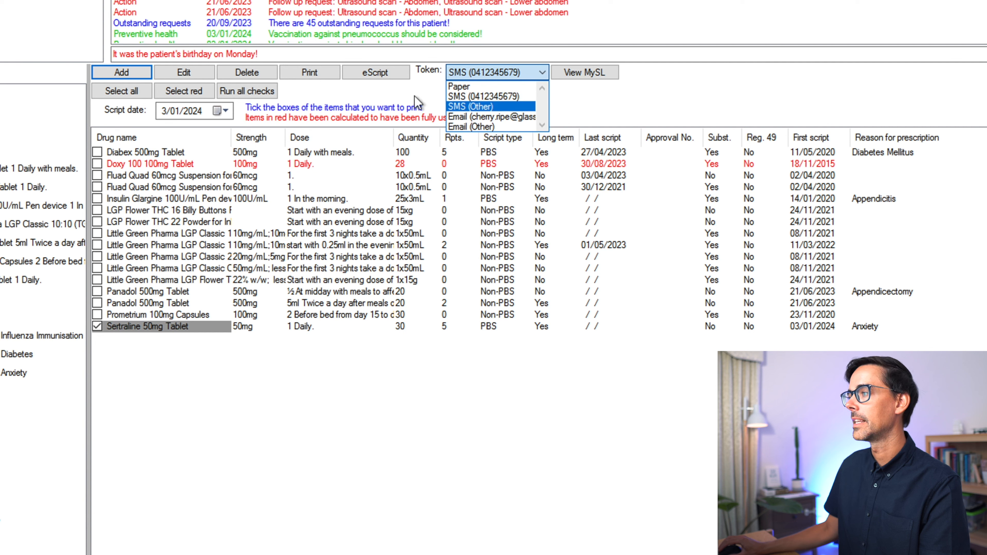
click(480, 97)
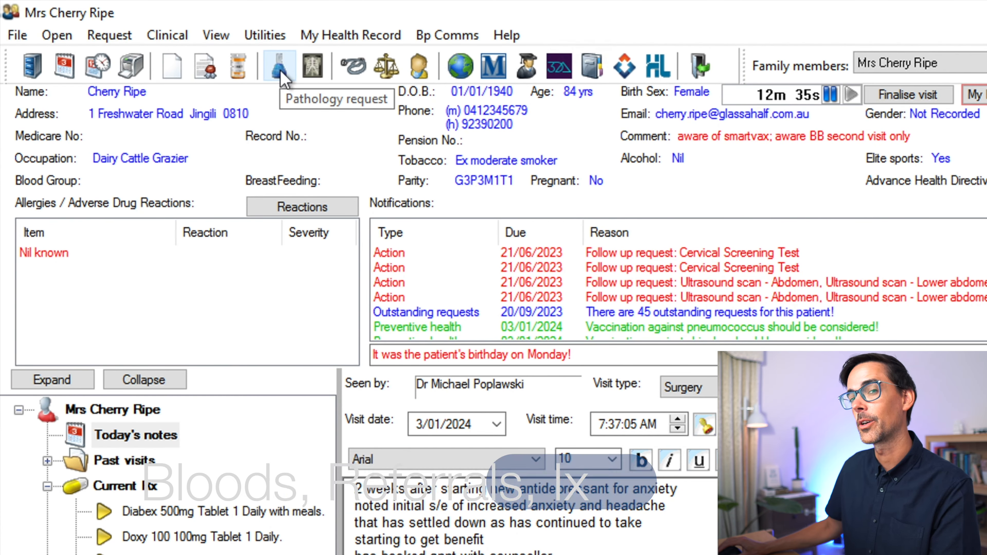
- Fill in a pathology request for FBC U+E LFTs TSH HbA1c non fasting lipids and HDL, with clinical details "annual health check"
click(285, 78)
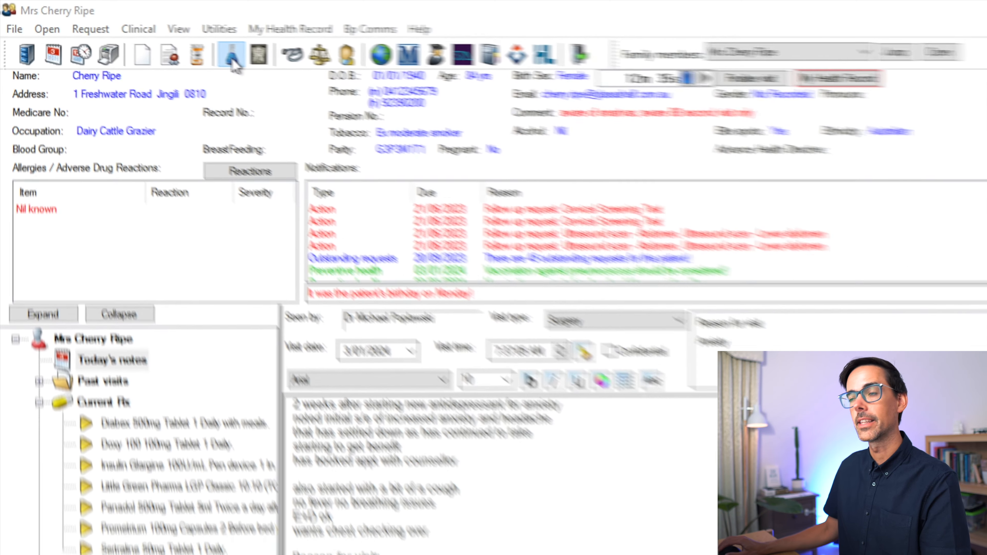
click(281, 72)
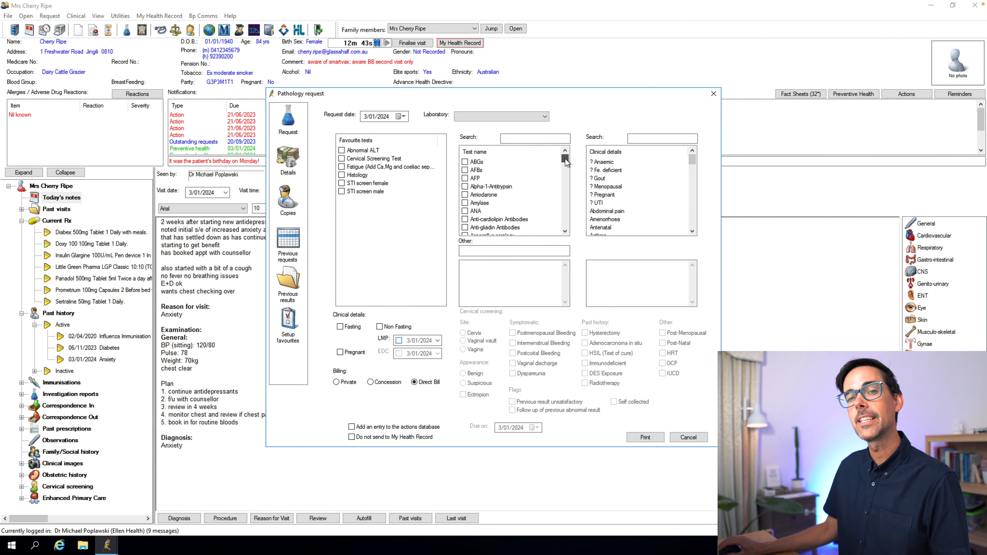
click(514, 251)
text(FBC U+E LFT)
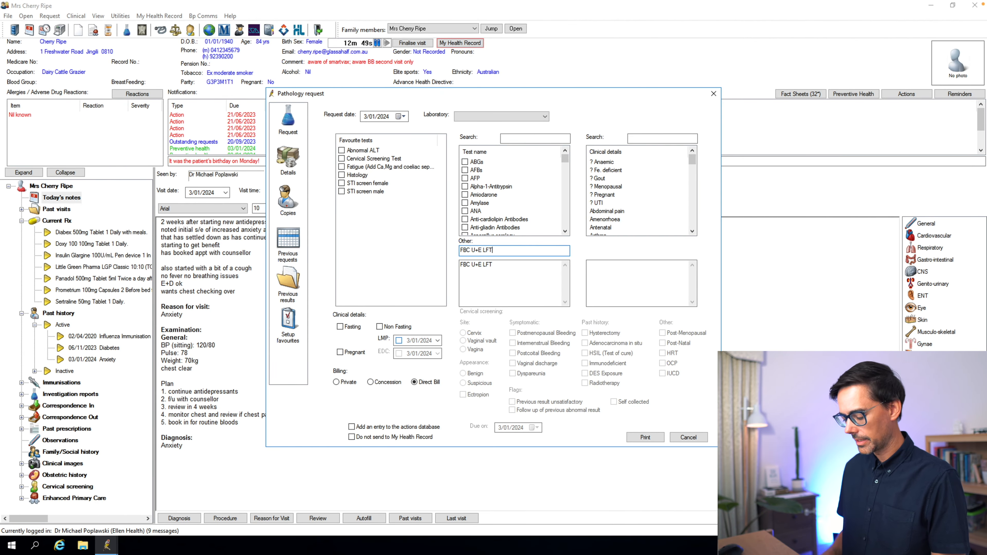
text(s TSH HbA1c Non Fasting lipids and HDL)
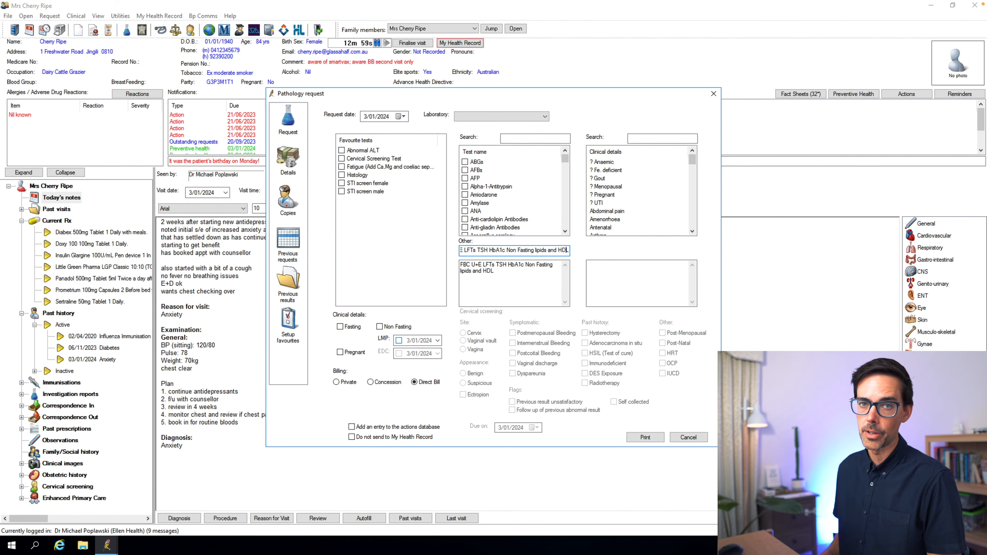
click(633, 279)
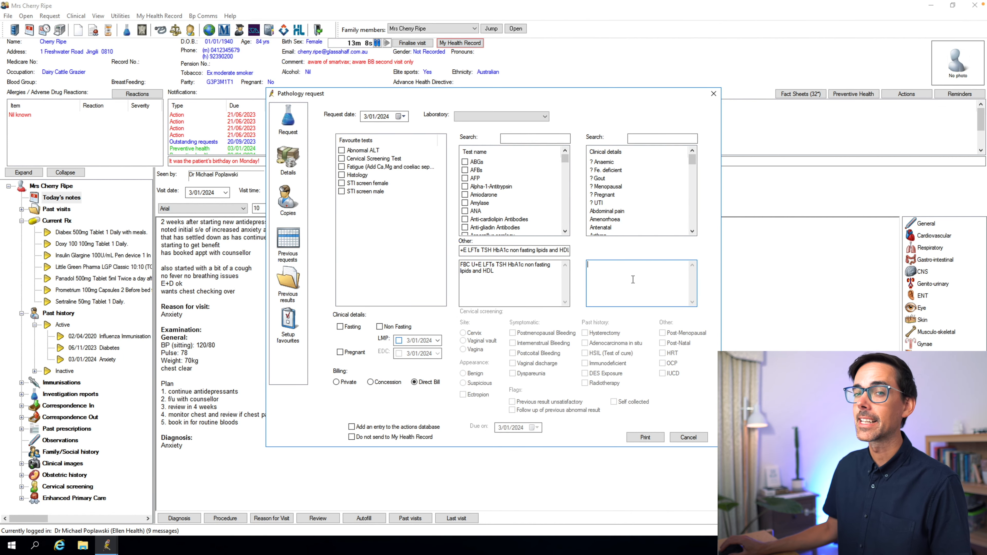
text(annual health check)
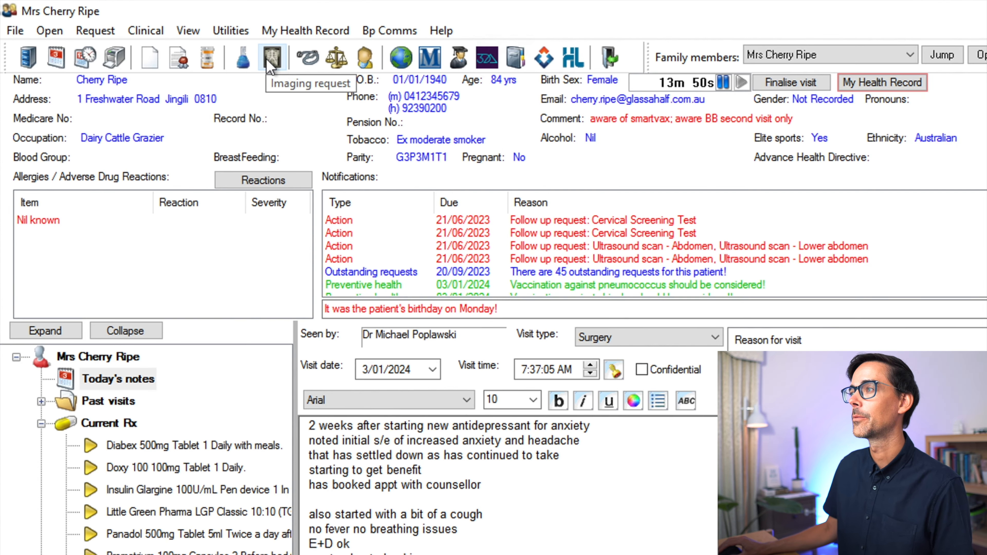
- Fill in an imaging request for a plain chest X-ray with the clinical details "cough for 6 weeks"
click(270, 62)
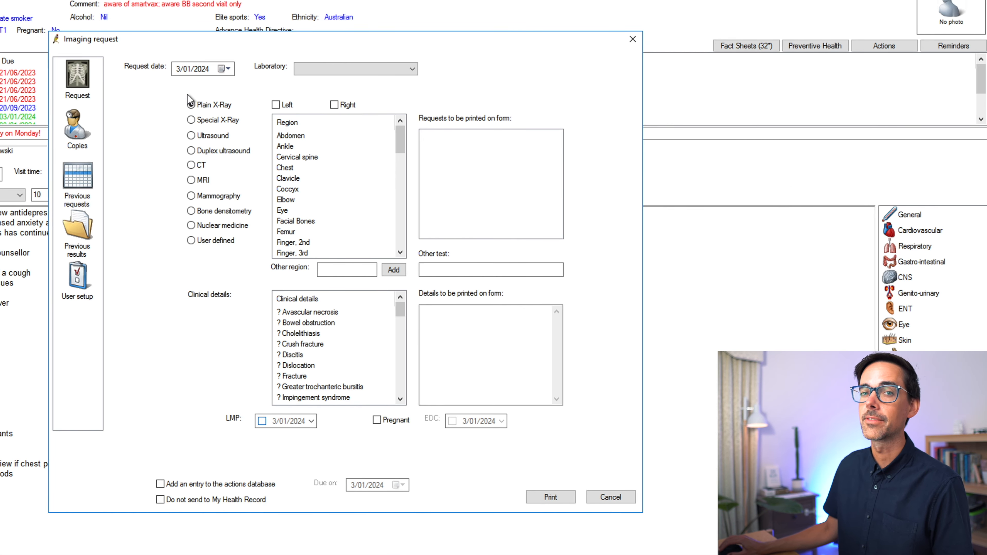
click(292, 167)
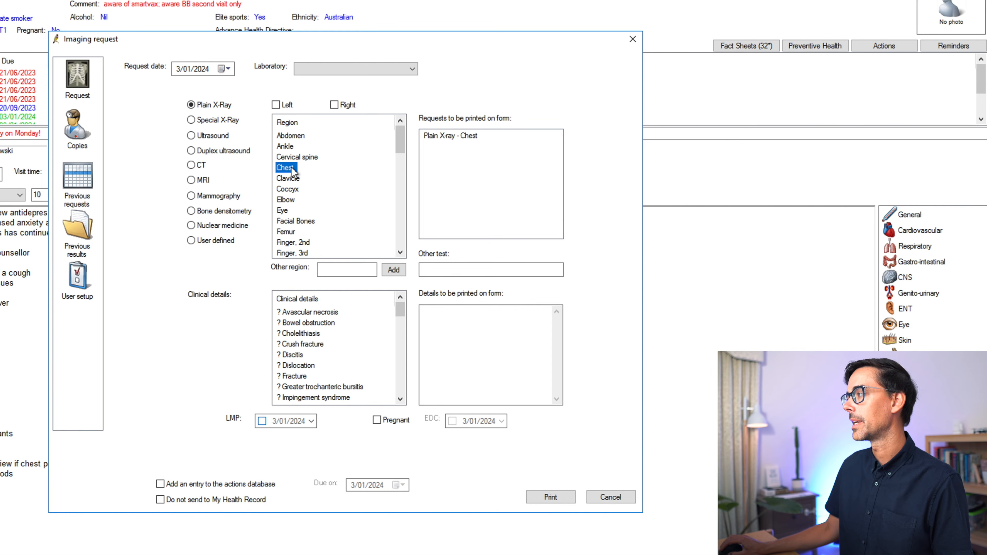
click(432, 311)
text(cough for 6 weeks)
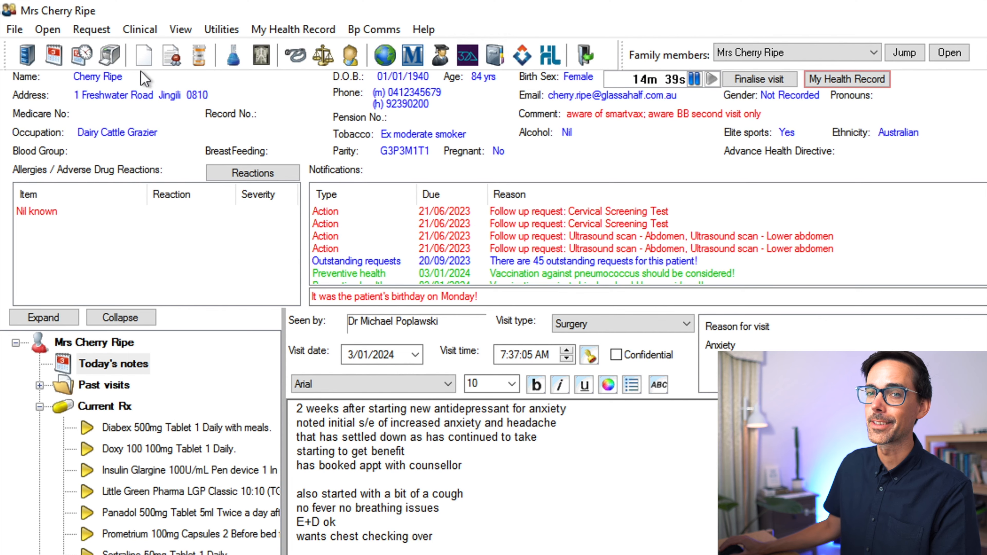
- Start a new blank letter and pick the REFERRAL template from the full template list for the favourites
click(143, 56)
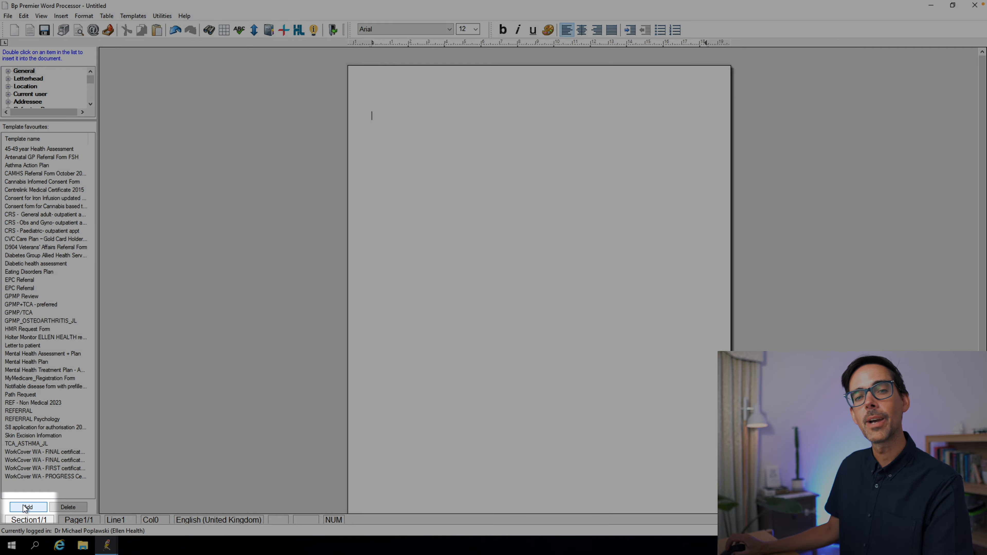
click(27, 506)
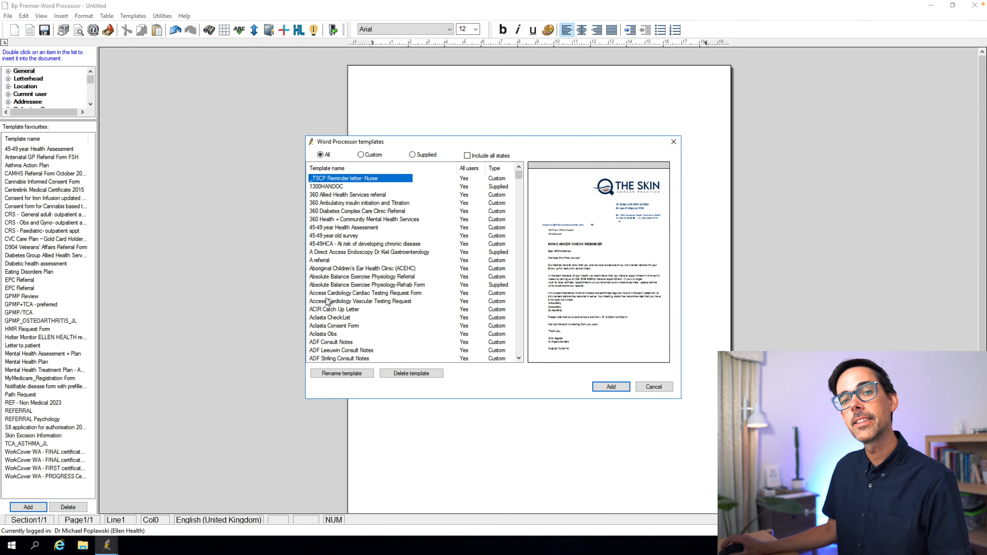
text(re)
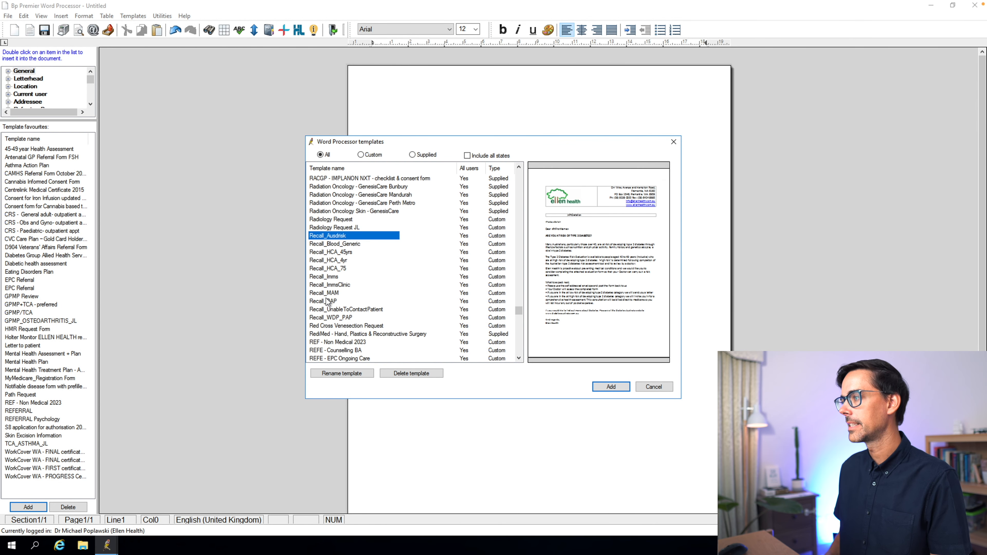
click(342, 342)
drag(518, 358, 517, 359)
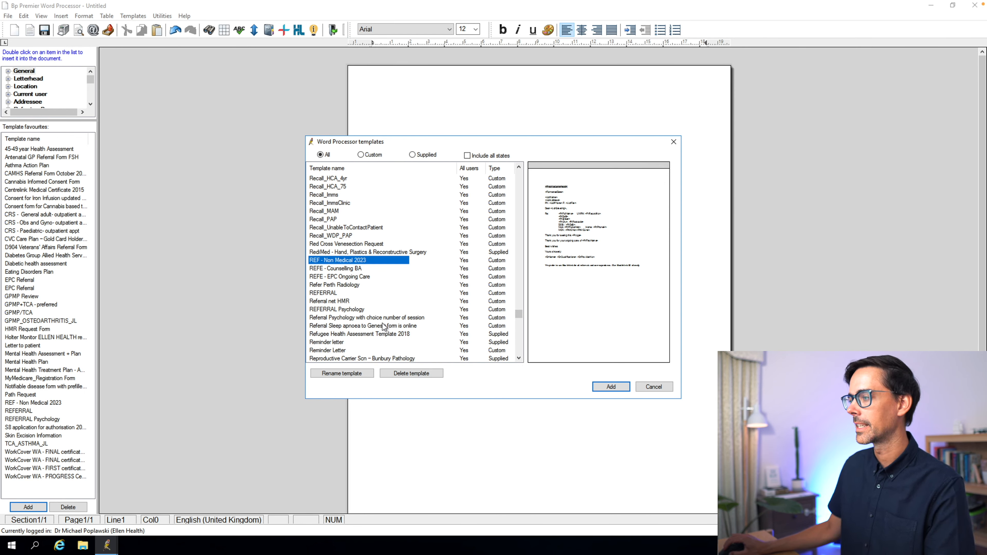
click(329, 294)
double_click(328, 294)
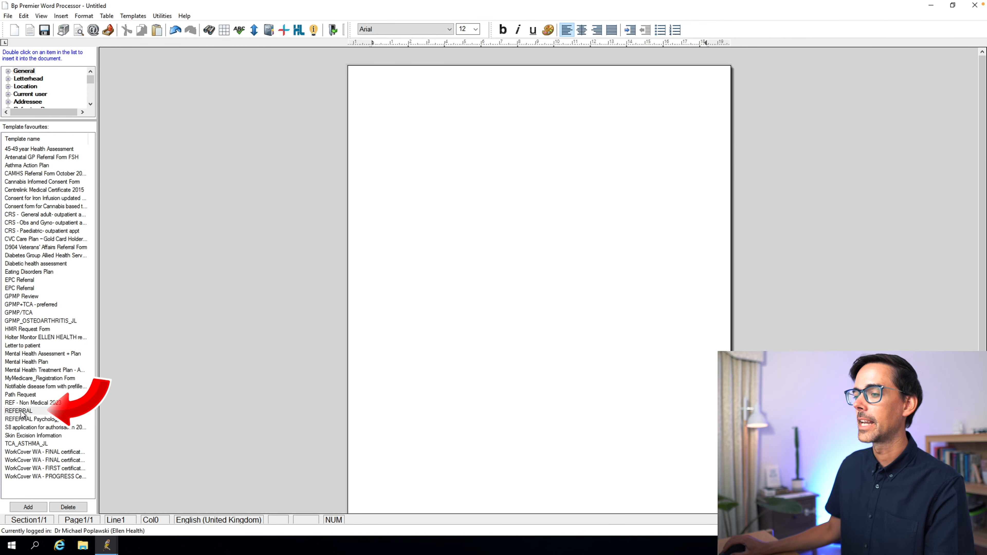
- Apply the REFERRAL template without an address book contact or investigation results, and address the letter's greeting to Cardiology
double_click(21, 411)
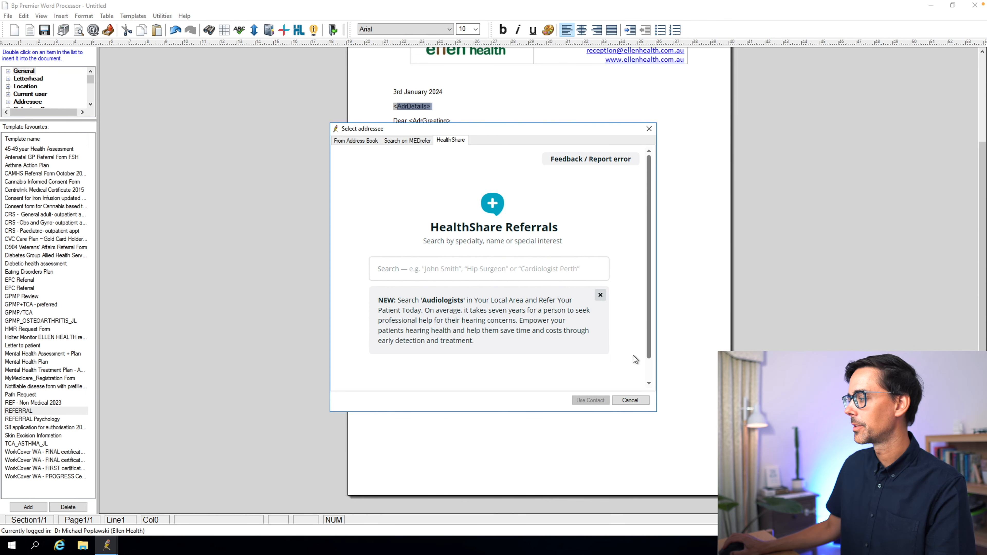
click(630, 400)
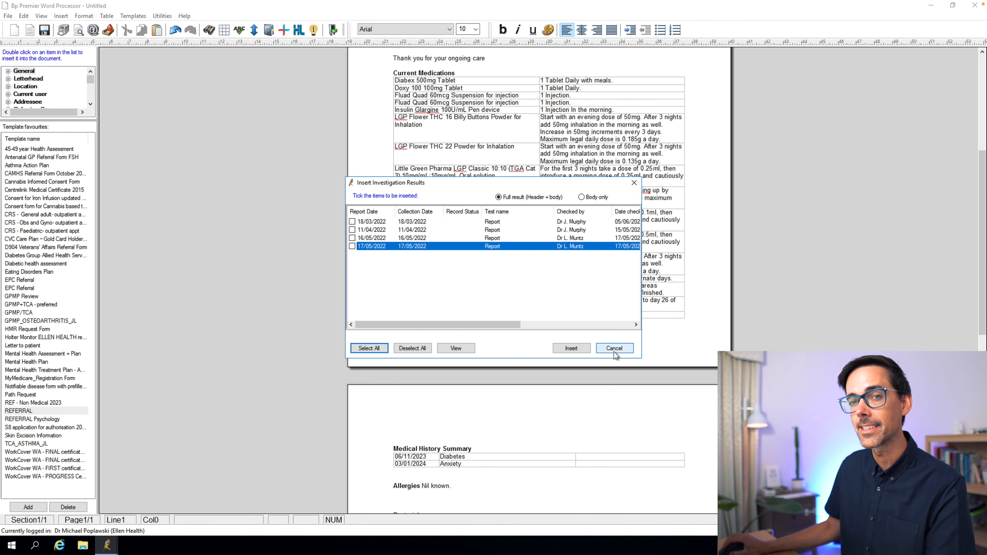
click(614, 348)
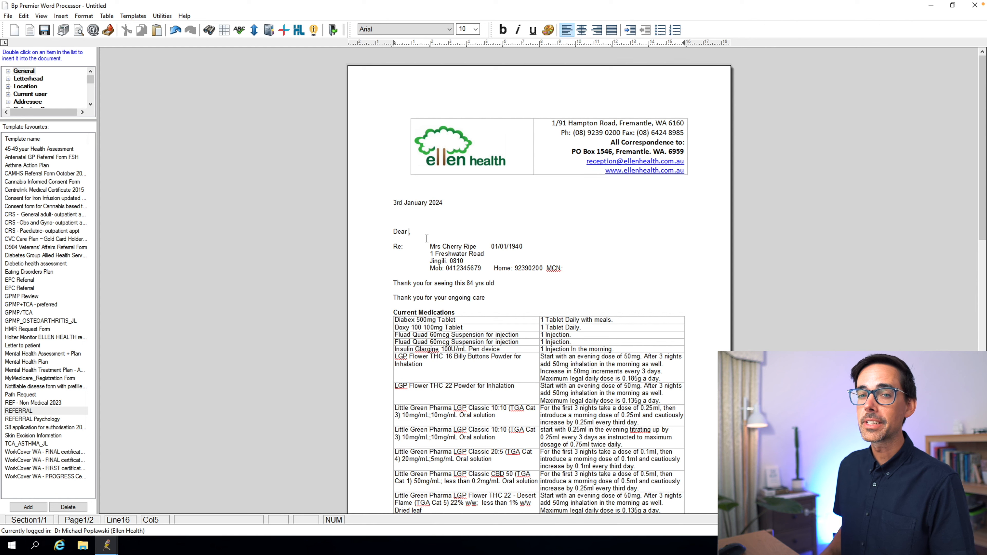
text(Cardiology)
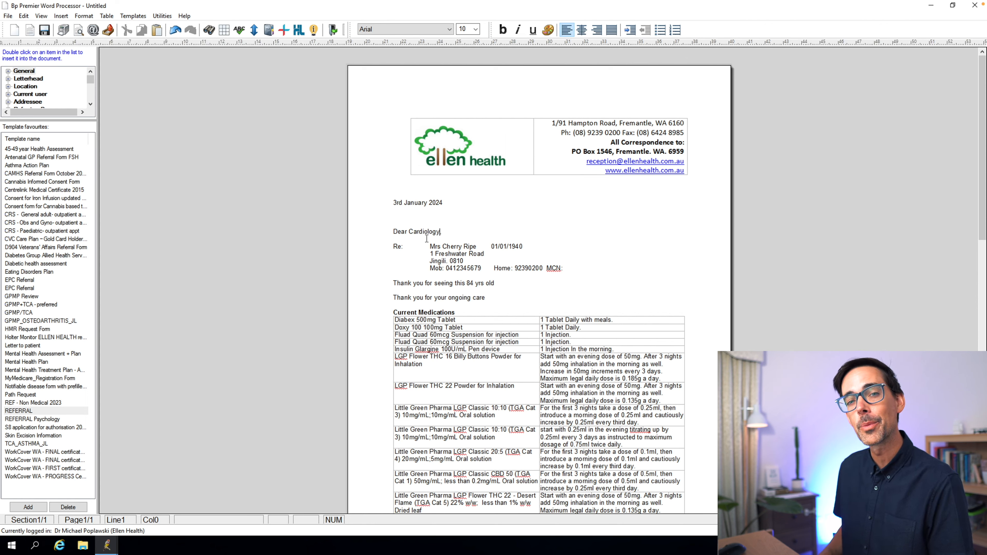